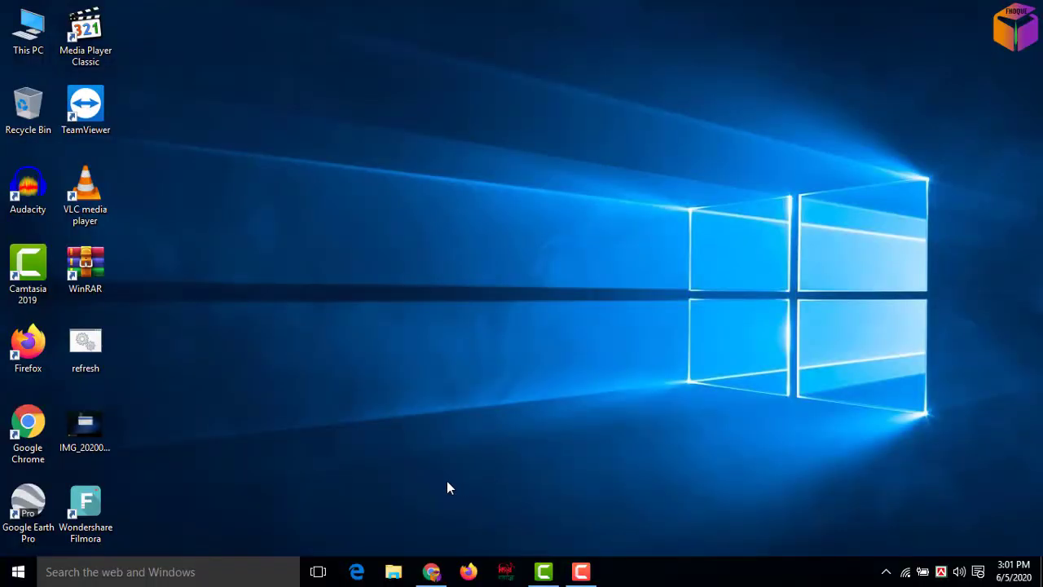
# Step: Open Chrome and go to rufus.ie
pyautogui.click(431, 571)
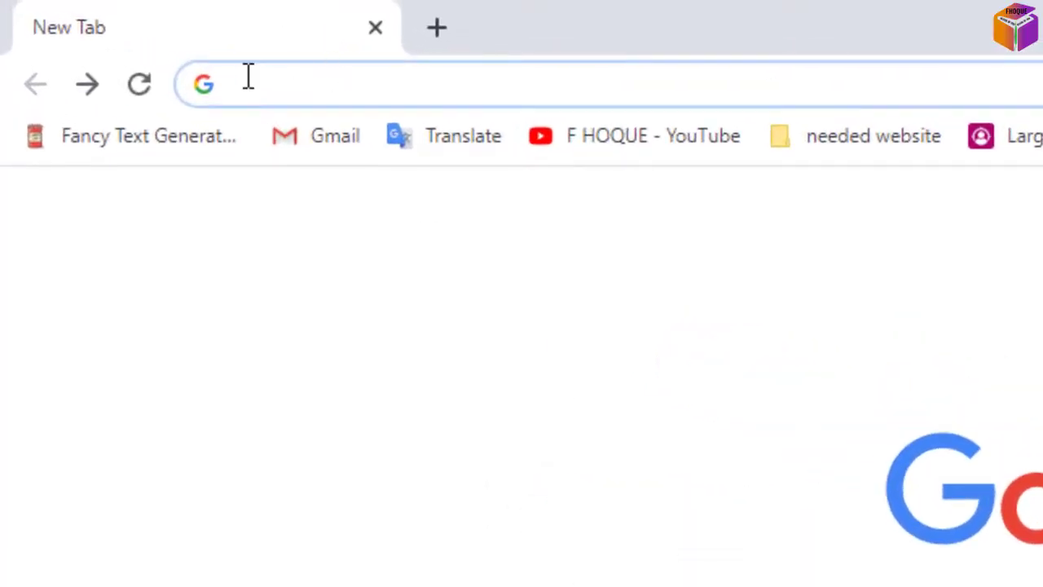
pyautogui.click(247, 79)
pyautogui.write('ruf')
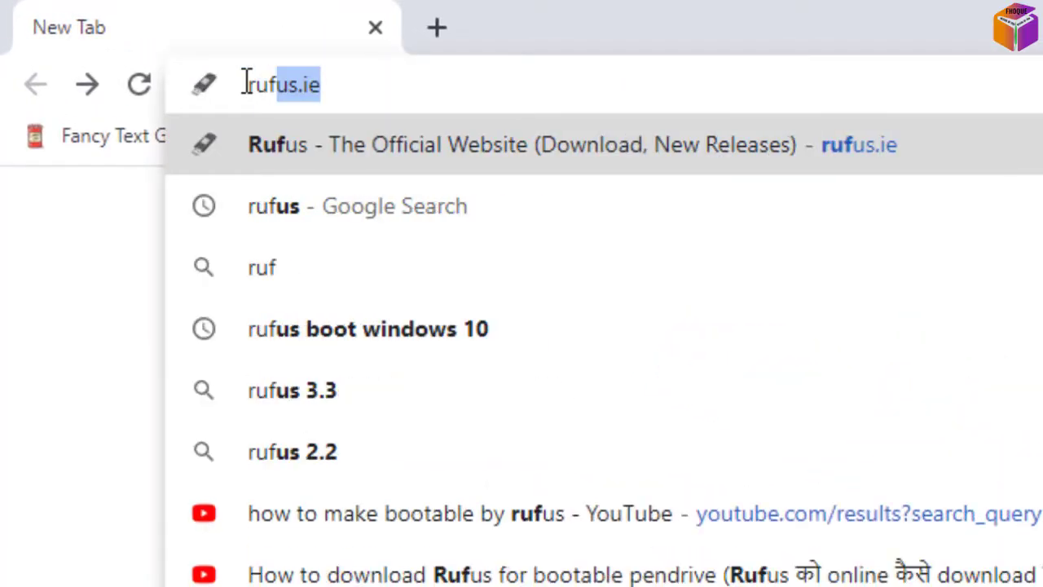
pyautogui.write('us.')
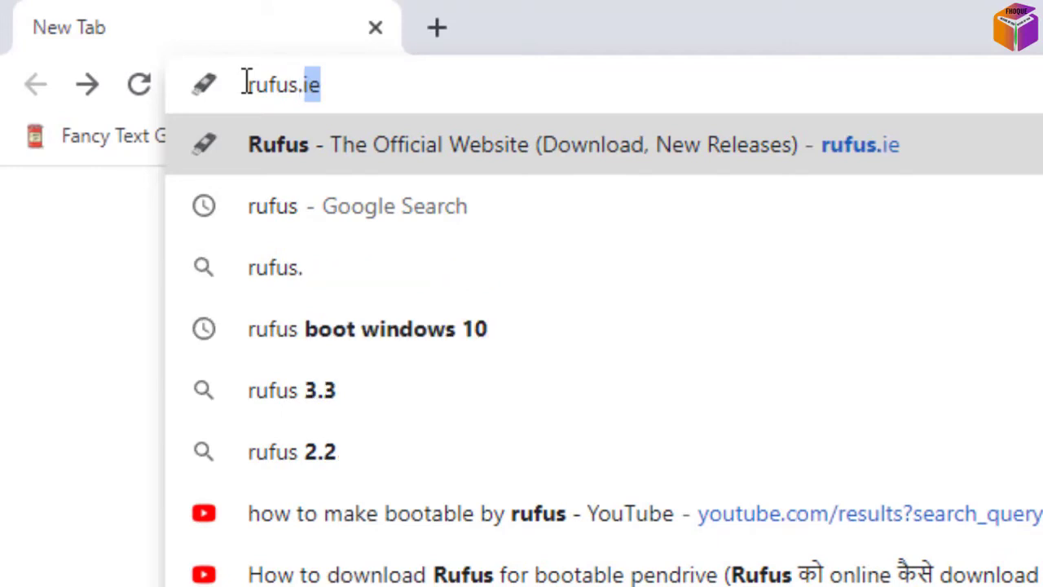
pyautogui.write('ie')
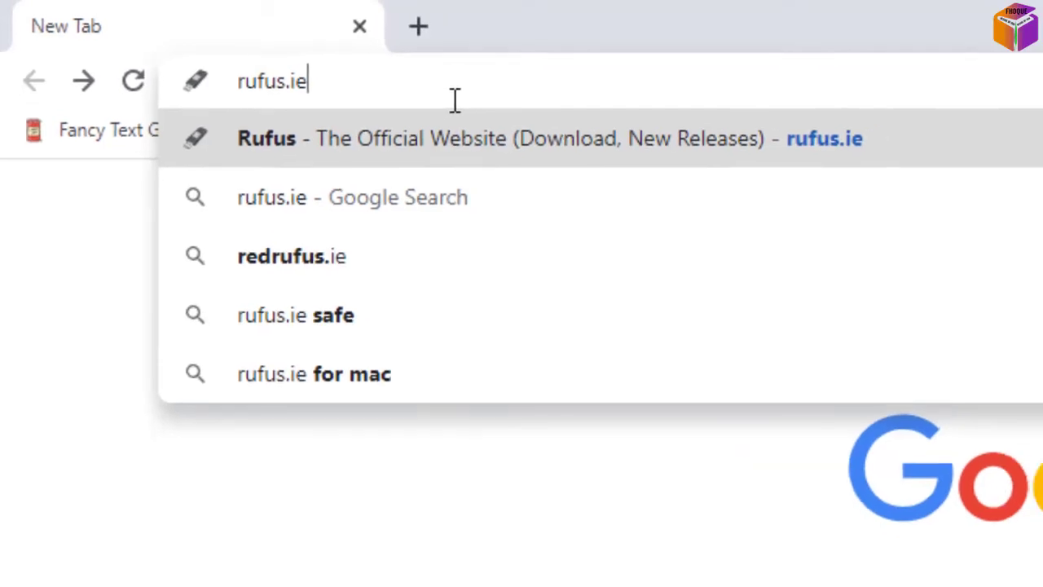
pyautogui.press('Return')
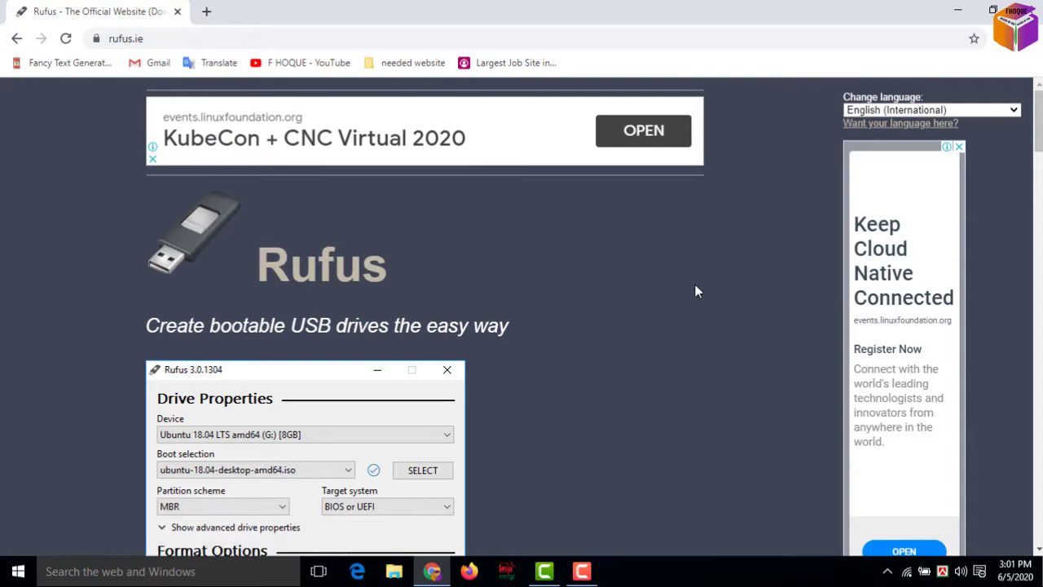
# Step: Download Rufus 3.10 Portable (rufus-3.10p.exe) and show Chrome's downloads list
pyautogui.moveTo(1038, 126); pyautogui.dragTo(1039, 166)
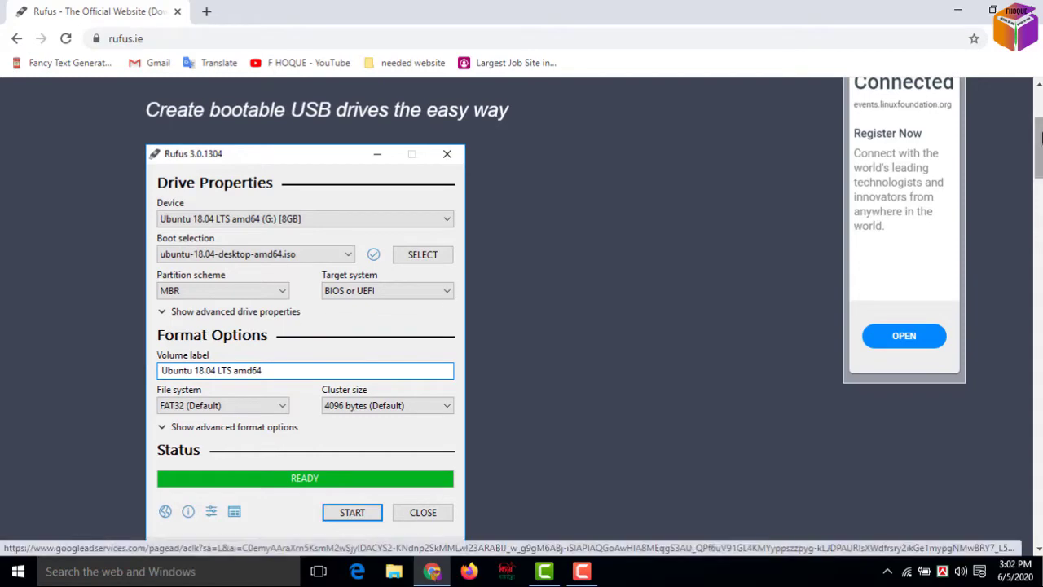
pyautogui.moveTo(1038, 139); pyautogui.dragTo(1037, 220)
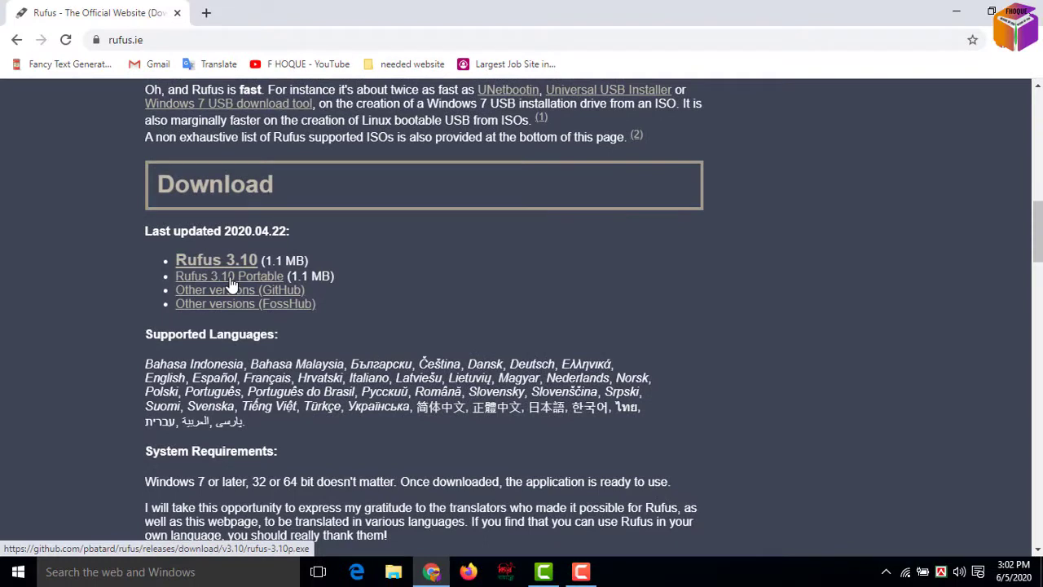
pyautogui.click(230, 281)
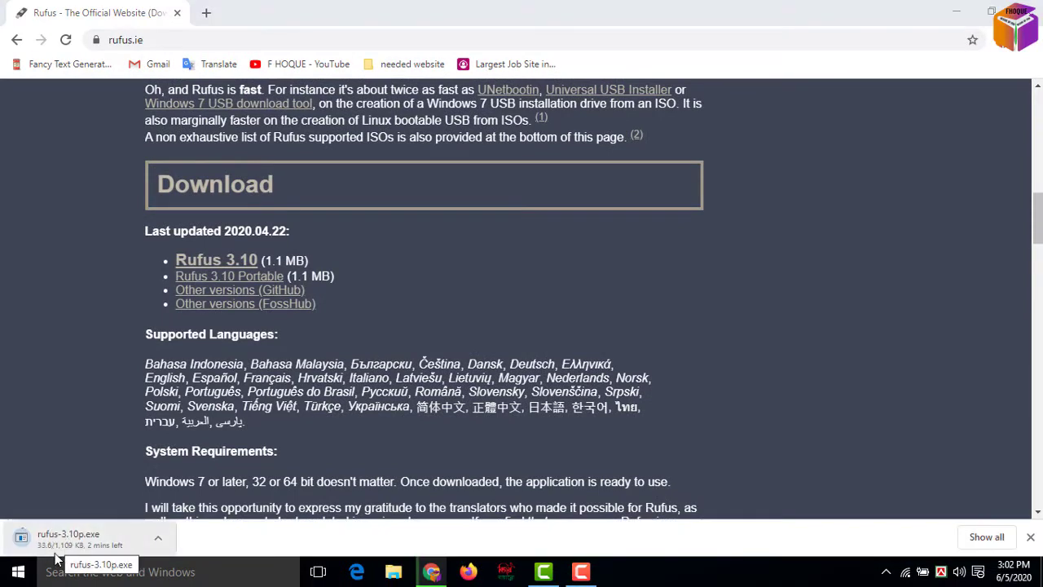
pyautogui.click(987, 538)
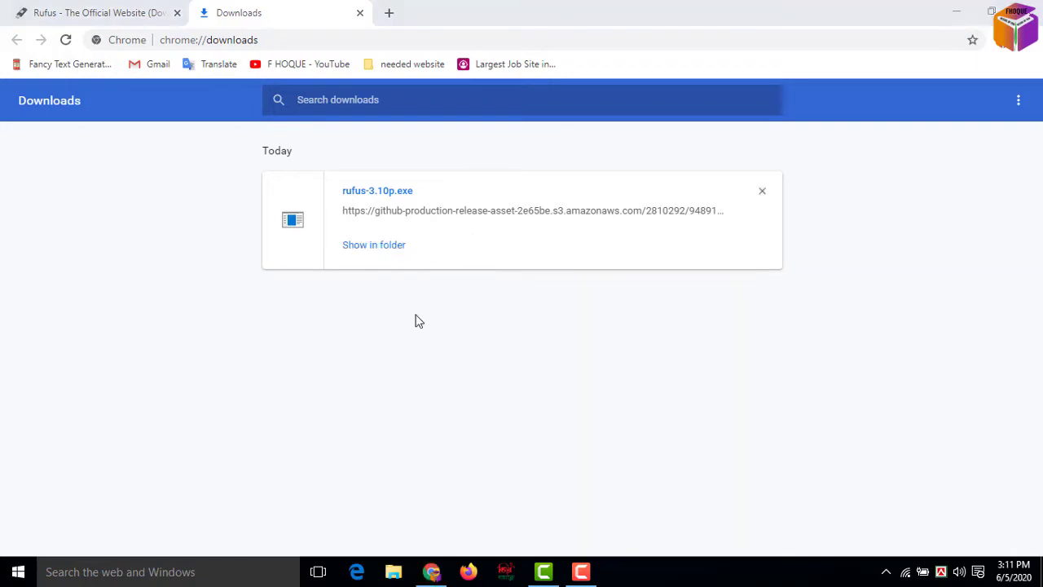
# Step: Cut rufus-3.10p from Downloads and paste it on the desktop next to Media Player Classic
pyautogui.click(373, 245)
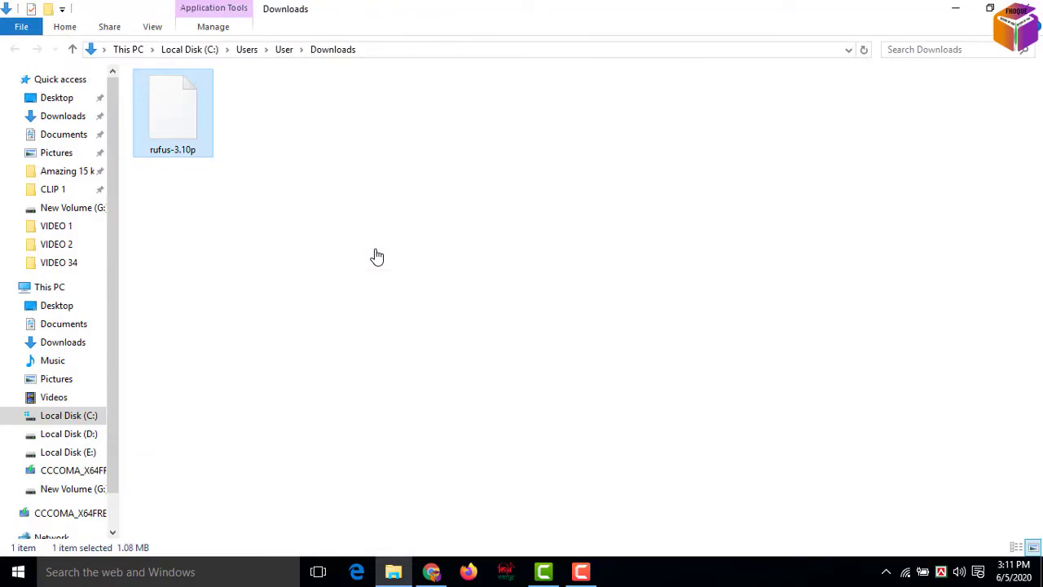
pyautogui.rightClick(175, 133)
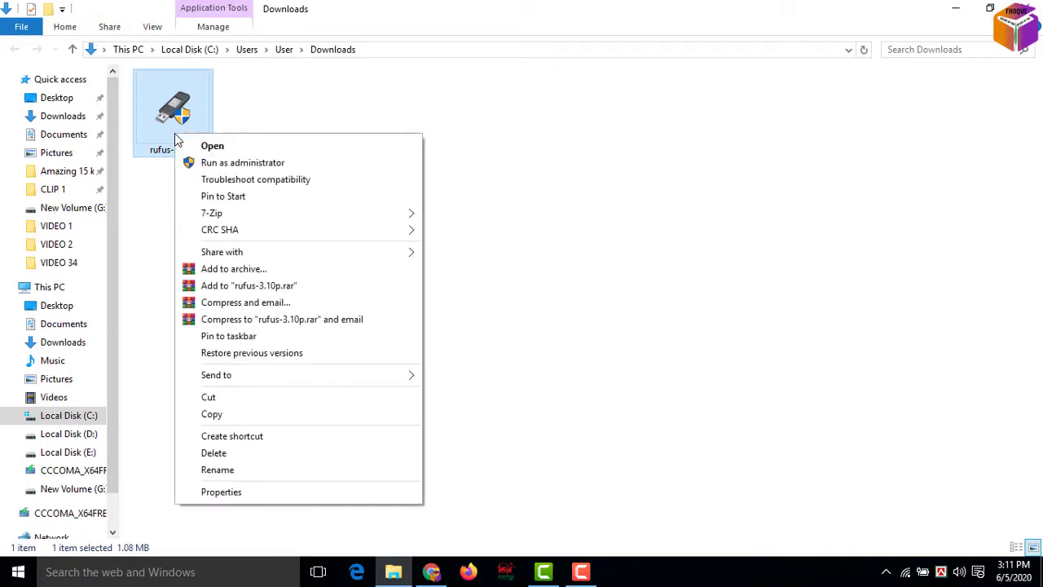
pyautogui.click(226, 397)
pyautogui.click(955, 7)
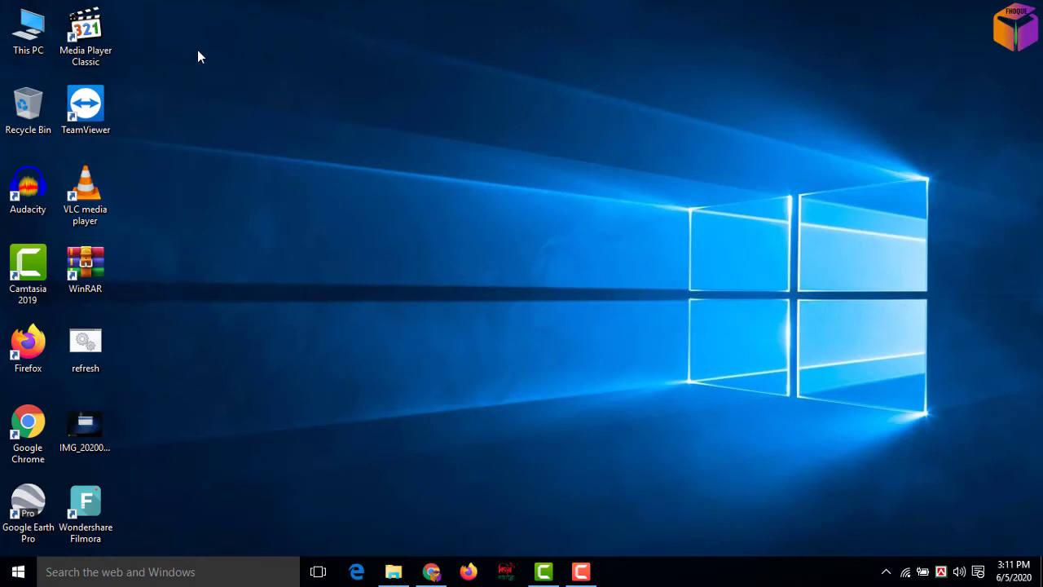
pyautogui.rightClick(197, 50)
pyautogui.click(240, 116)
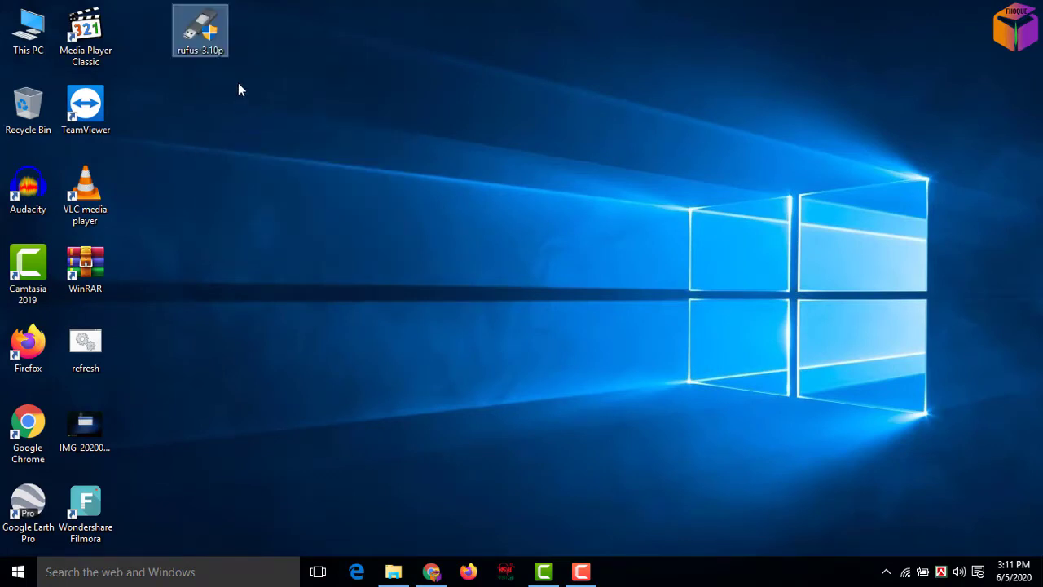
pyautogui.moveTo(204, 33); pyautogui.dragTo(155, 39)
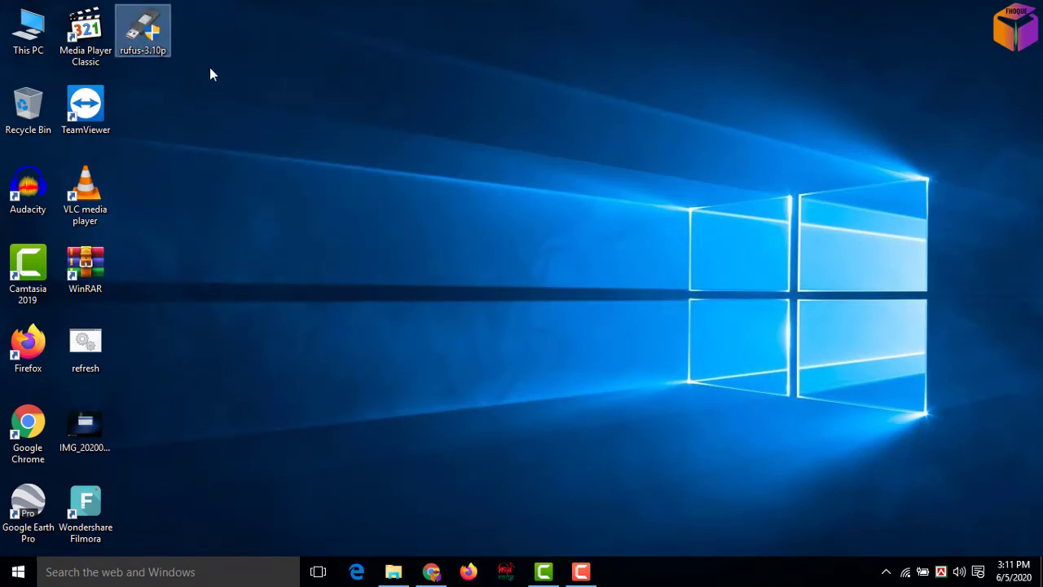
# Step: Launch rufus-3.10p, allow online update checks, and keep the 32 GB USB drive (F:) as device
pyautogui.doubleClick(155, 47)
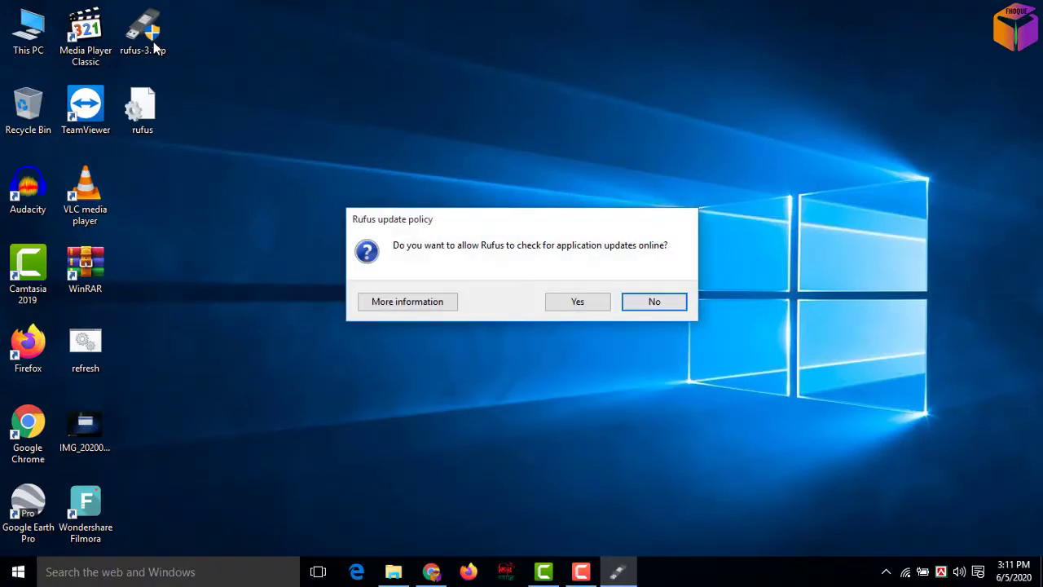
pyautogui.click(586, 306)
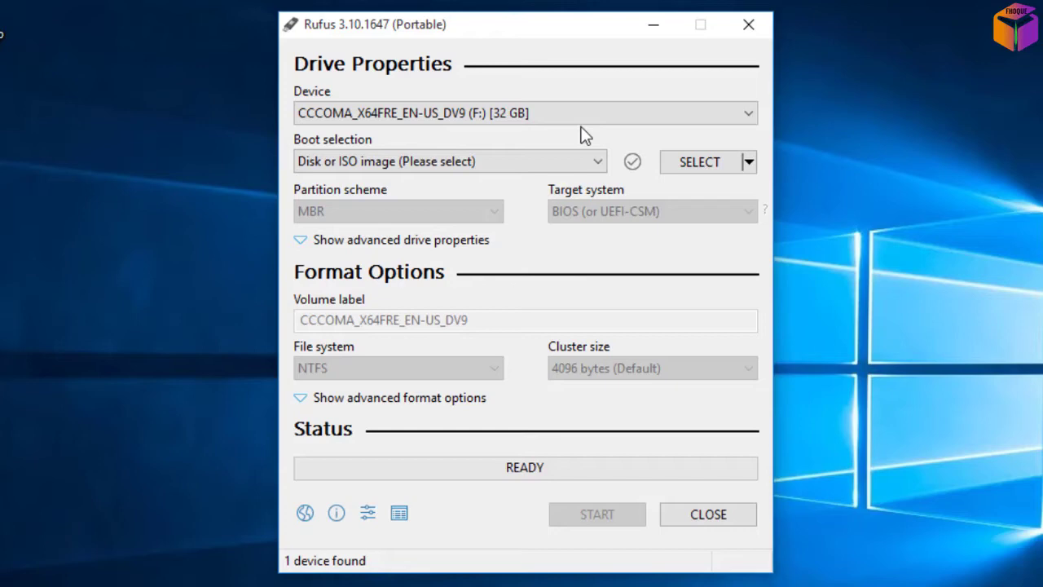
pyautogui.click(749, 114)
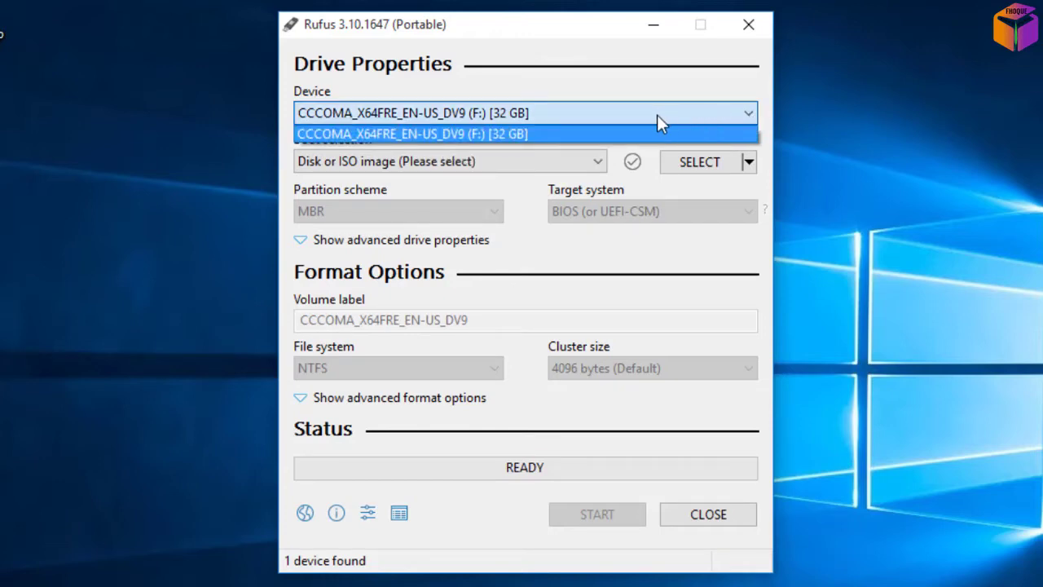
pyautogui.click(600, 134)
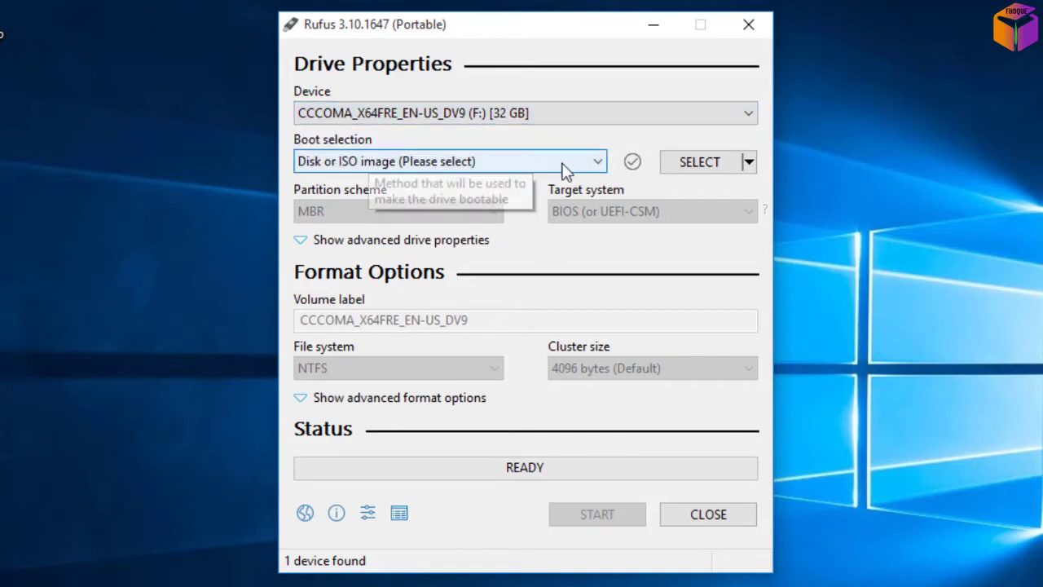
pyautogui.click(600, 162)
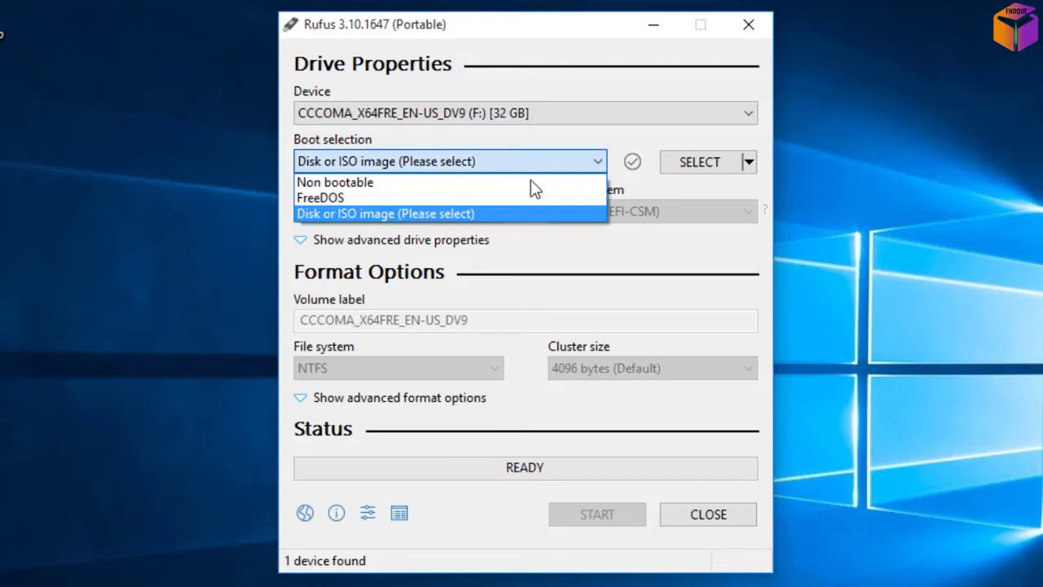
# Step: Keep 'Disk or ISO image' and load Win10_2004_English_x64.iso from New Volume (G:)
pyautogui.click(427, 213)
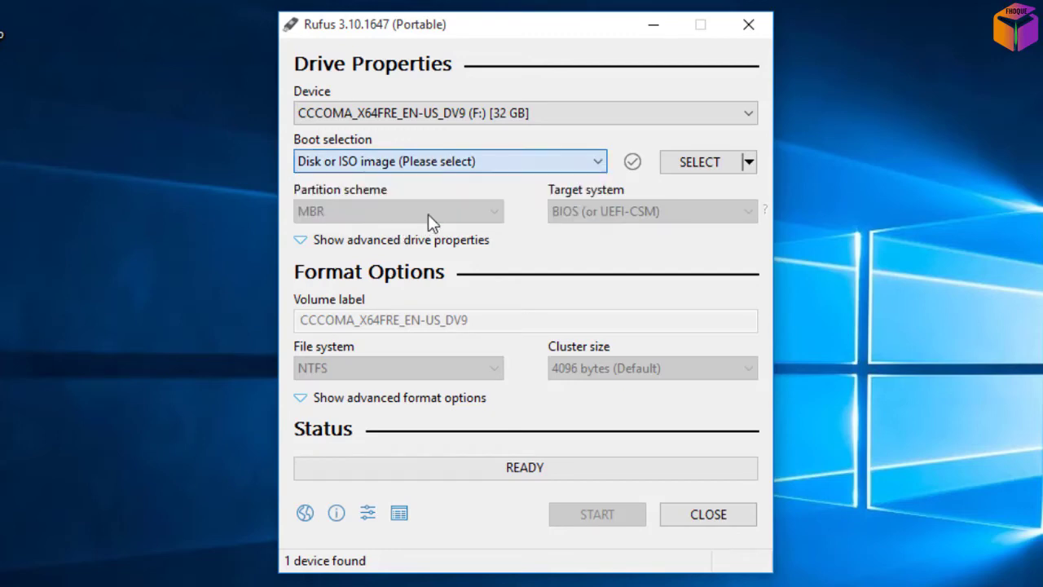
pyautogui.click(702, 166)
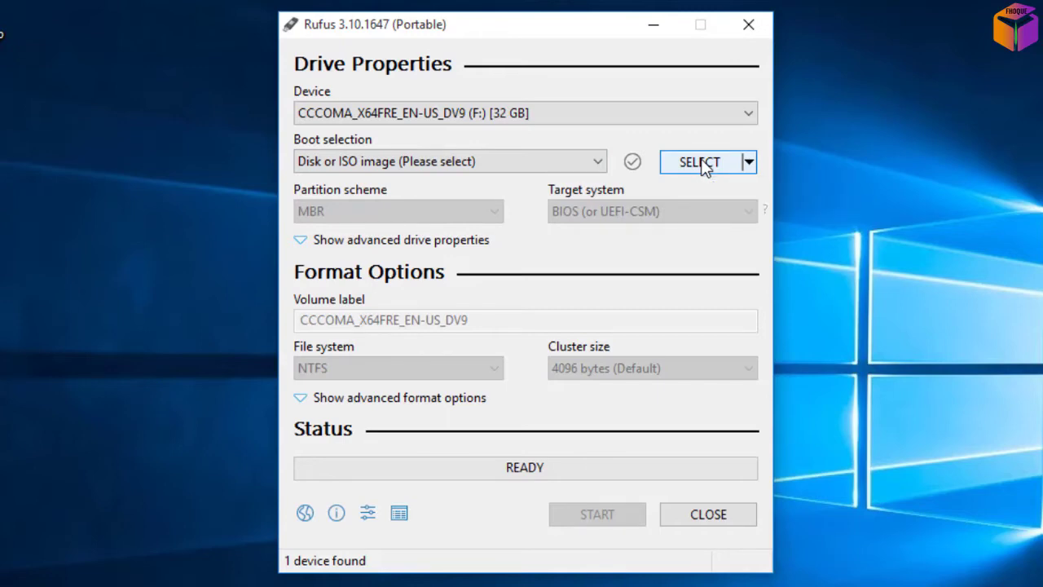
pyautogui.click(705, 166)
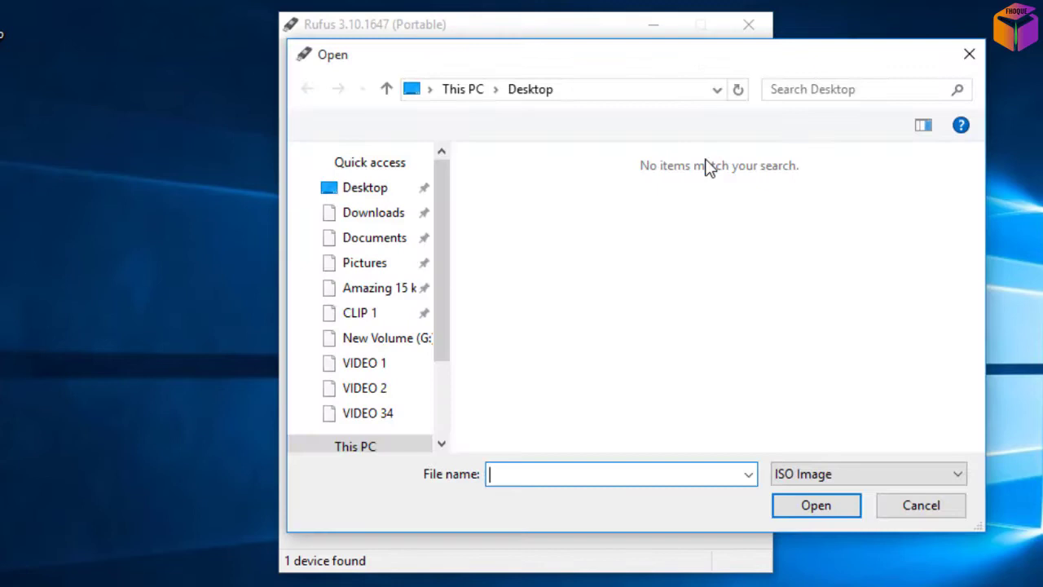
pyautogui.click(393, 412)
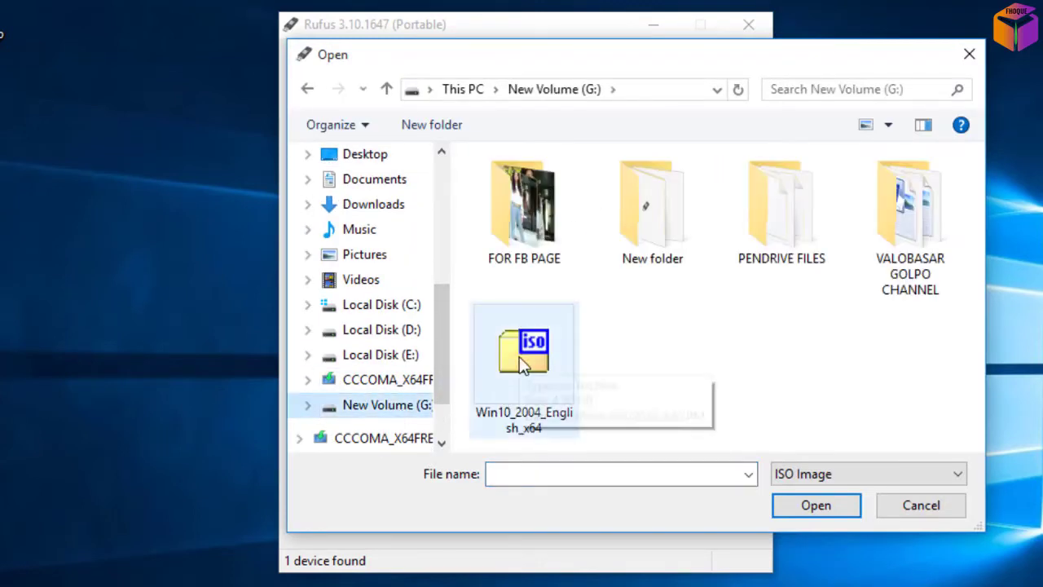
pyautogui.click(520, 358)
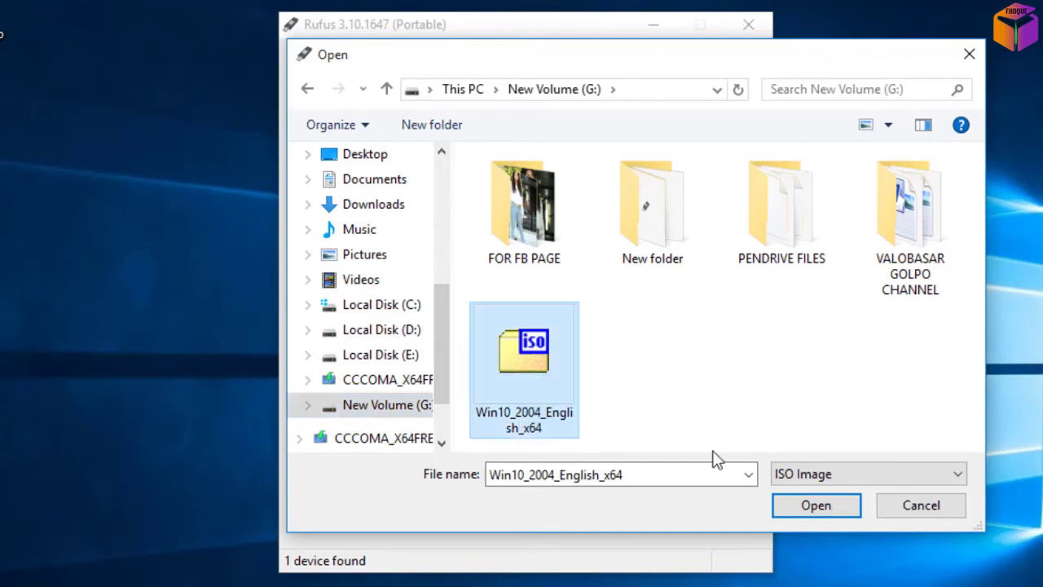
pyautogui.click(816, 505)
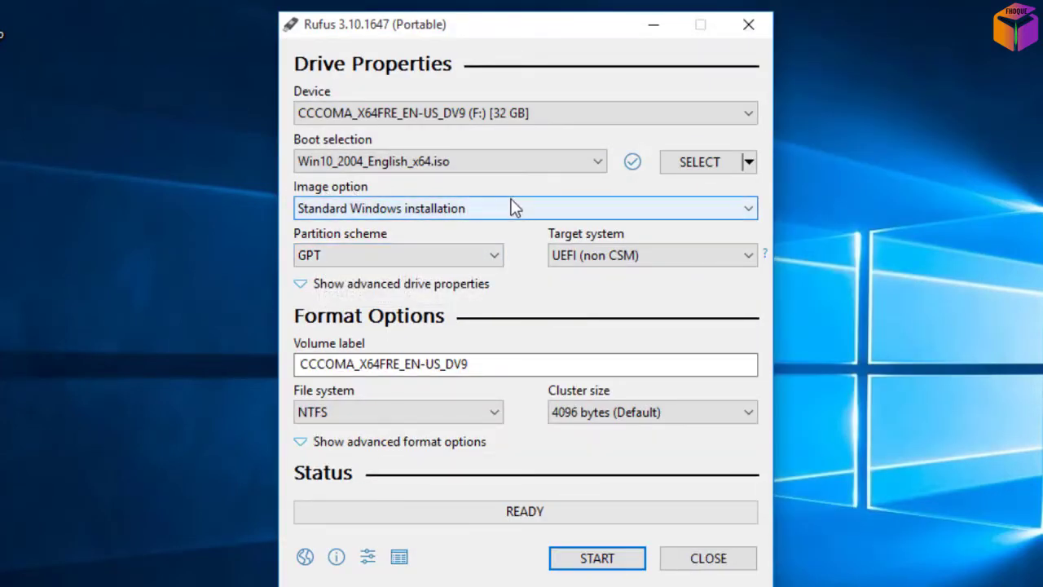
pyautogui.moveTo(399, 255)
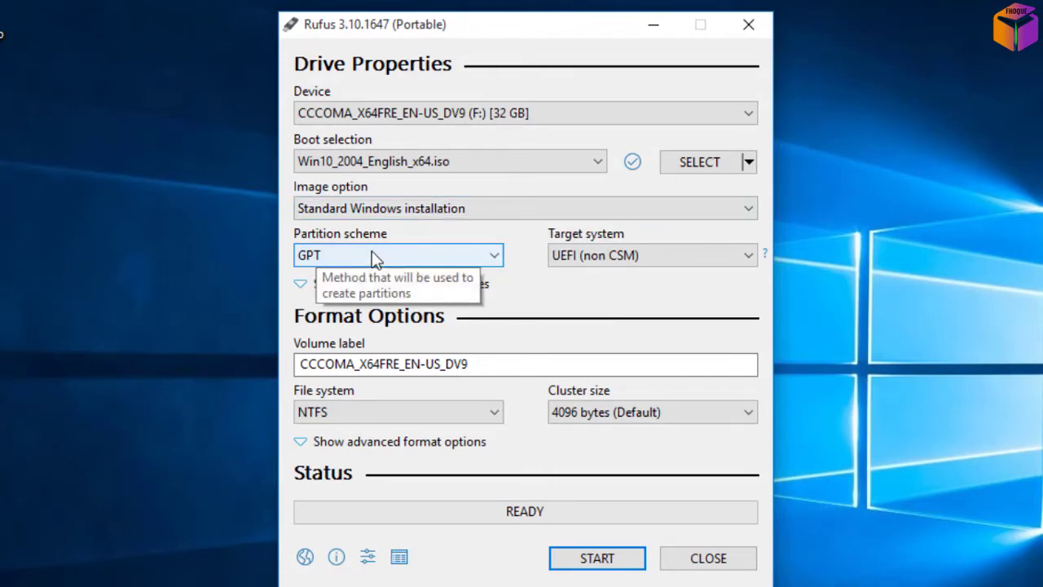
pyautogui.click(491, 256)
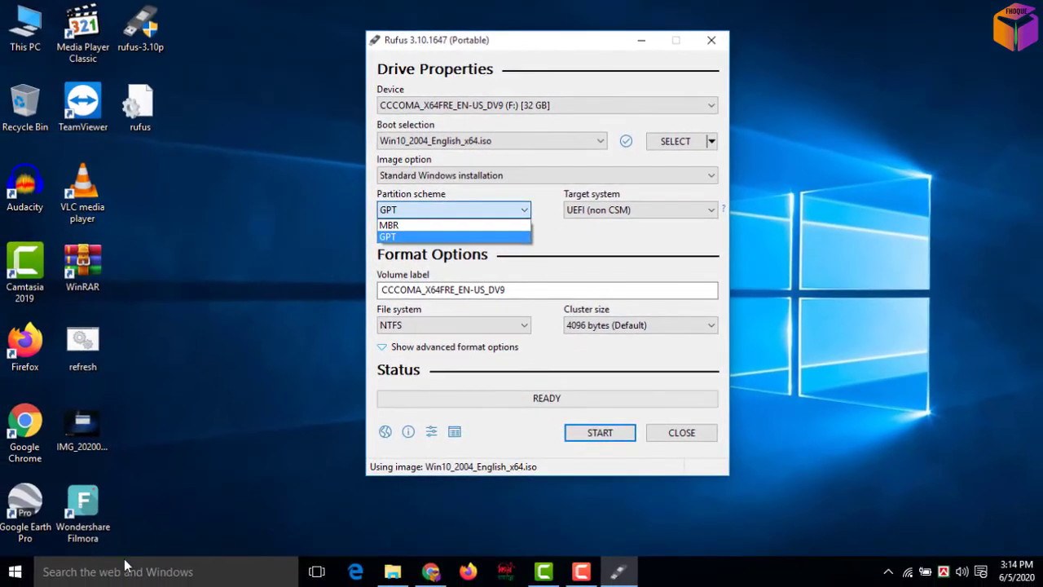
pyautogui.click(110, 571)
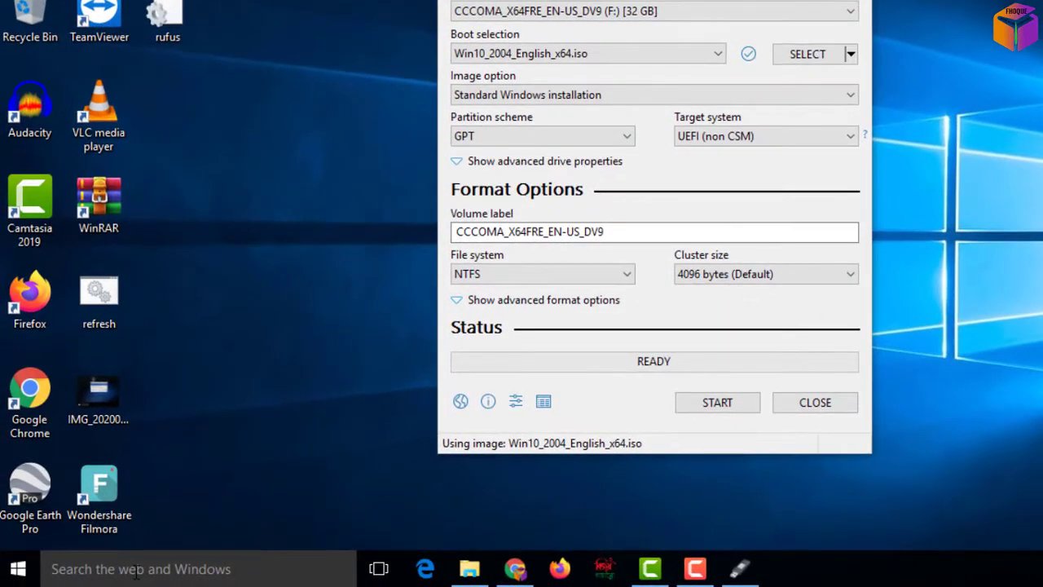
# Step: Search 'computer mana' and launch the Computer Management app
pyautogui.click(114, 571)
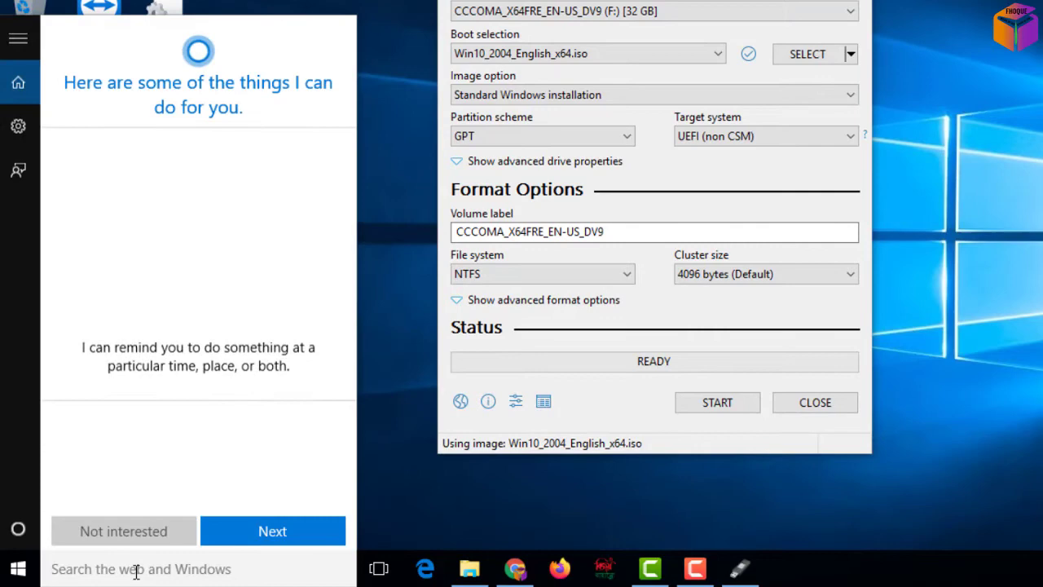
pyautogui.write('com')
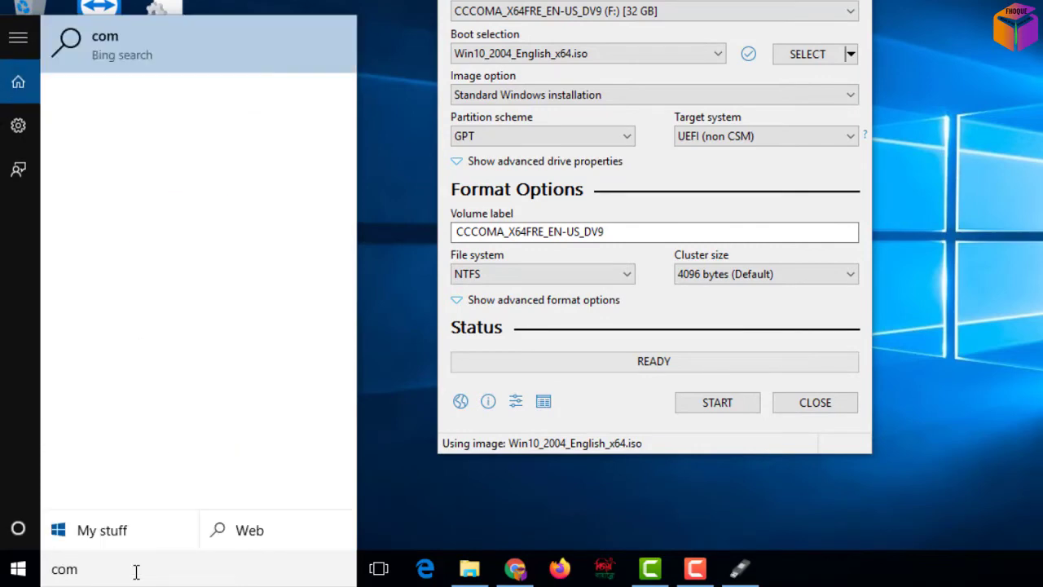
pyautogui.write('puter')
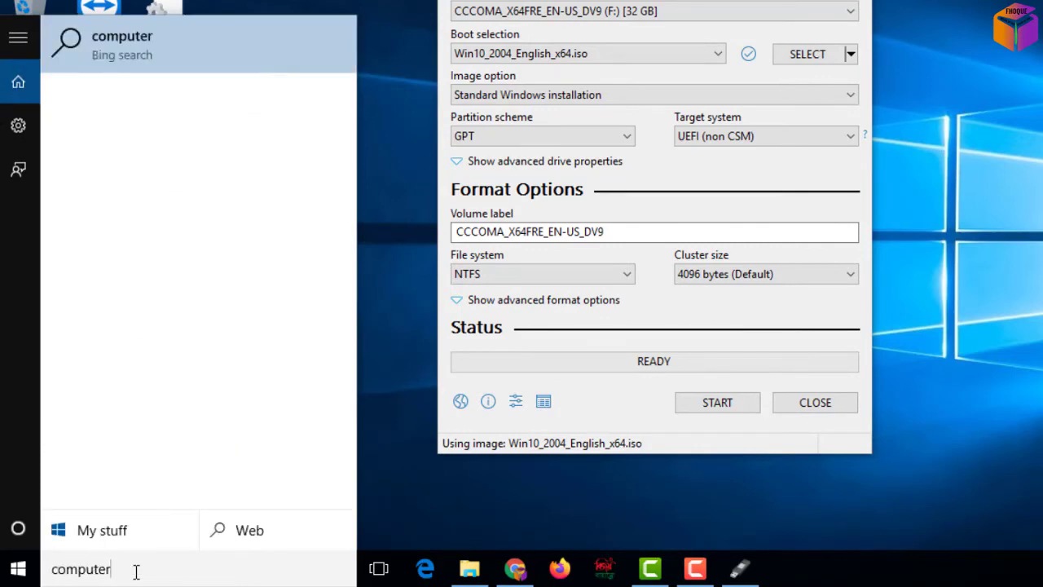
pyautogui.write(' m')
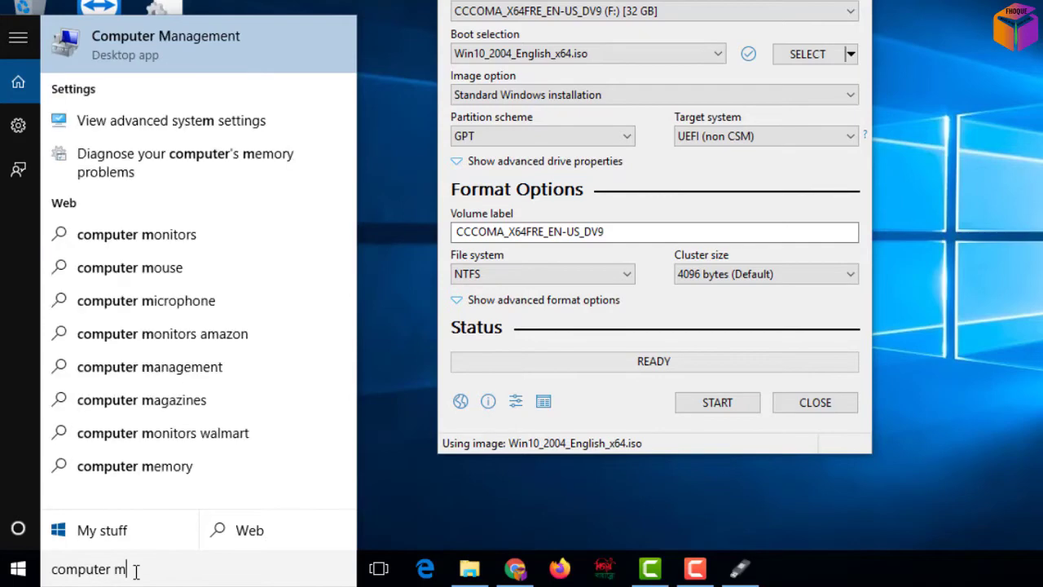
pyautogui.write('ana')
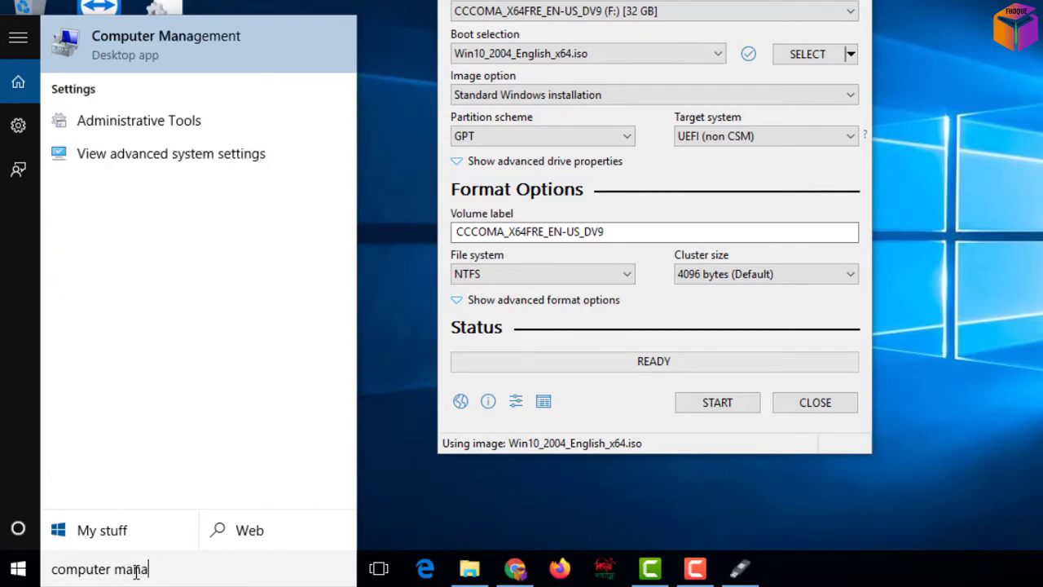
pyautogui.click(186, 54)
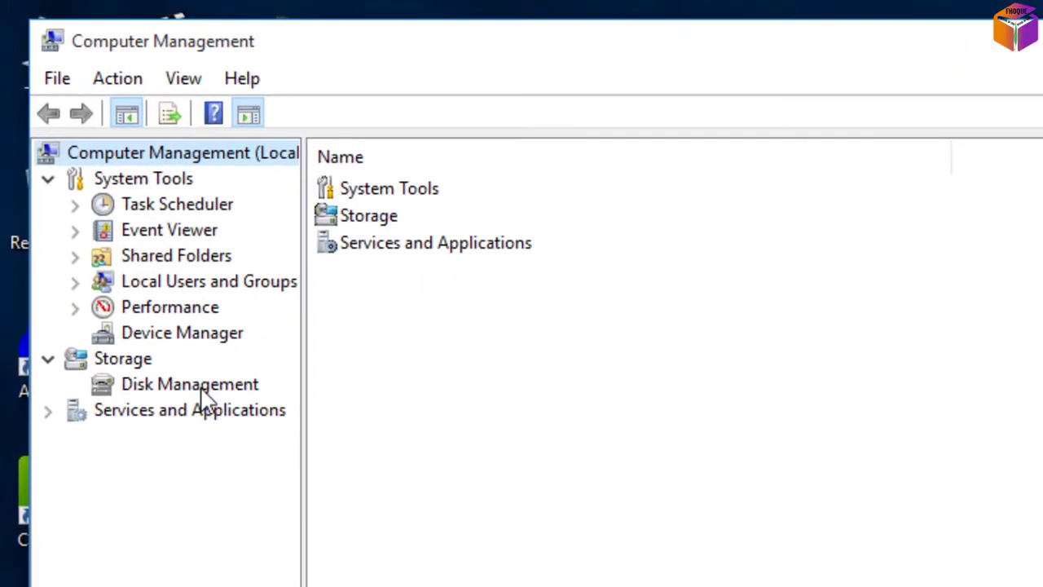
# Step: Check Disk 0's Volumes properties in Disk Management, confirming the MBR partition style
pyautogui.click(203, 391)
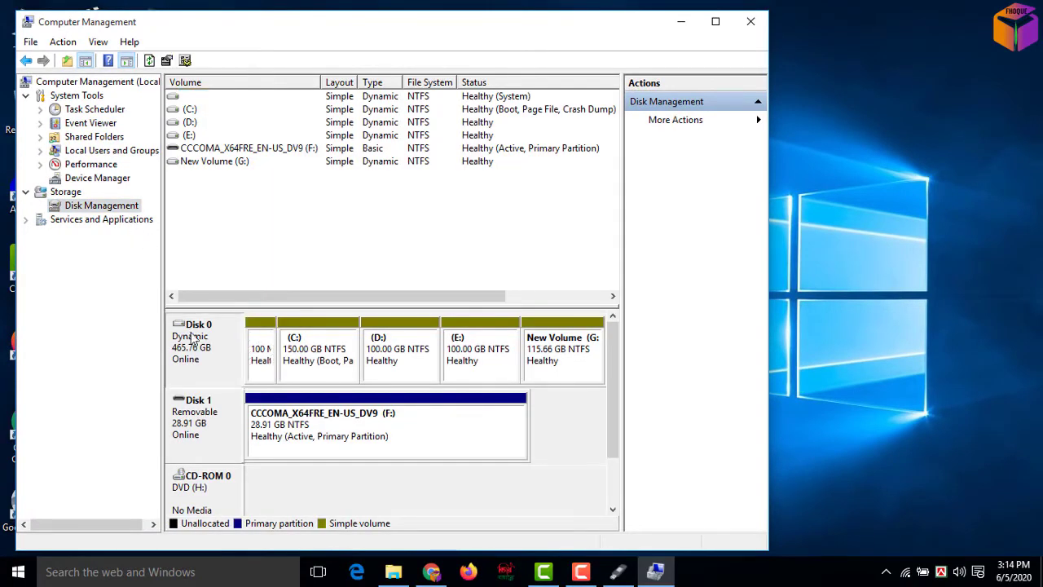
pyautogui.rightClick(194, 336)
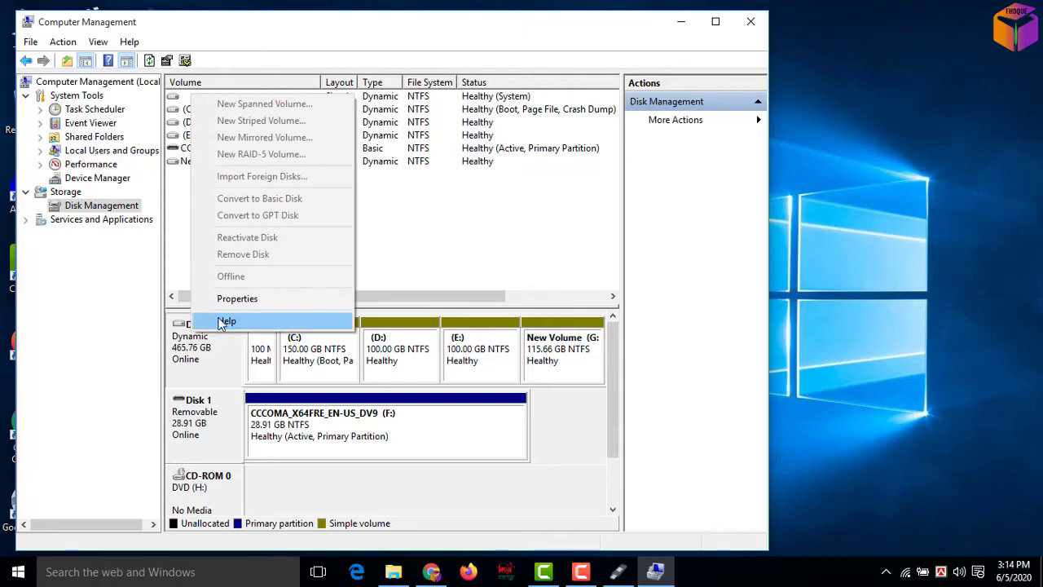
pyautogui.click(225, 300)
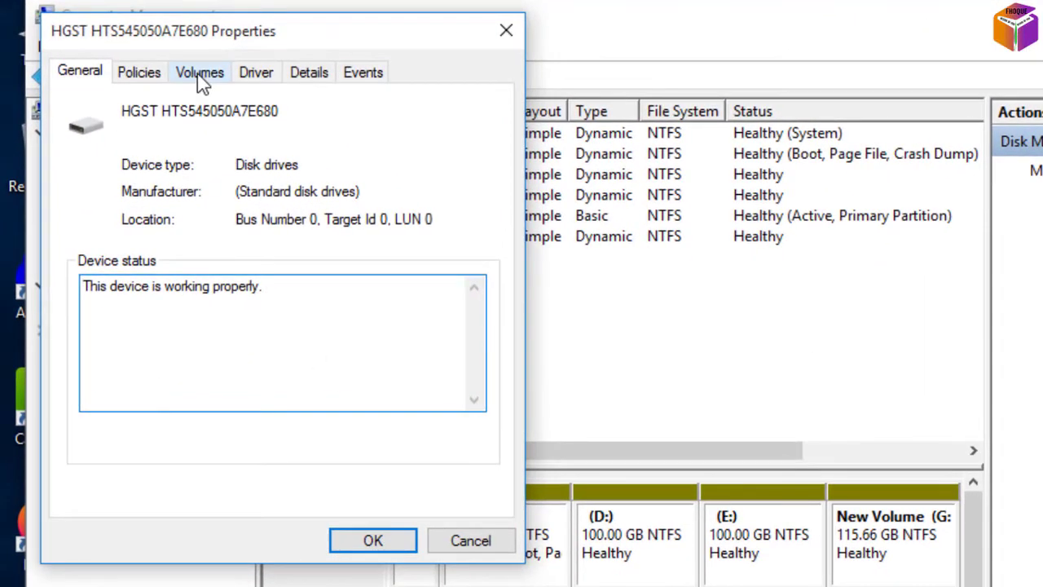
pyautogui.click(200, 75)
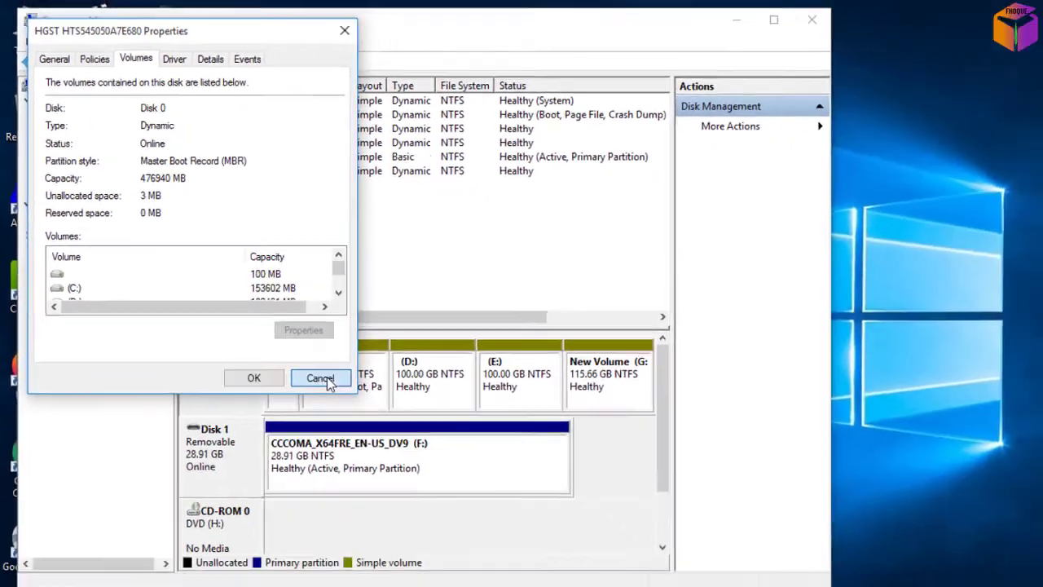
pyautogui.click(470, 540)
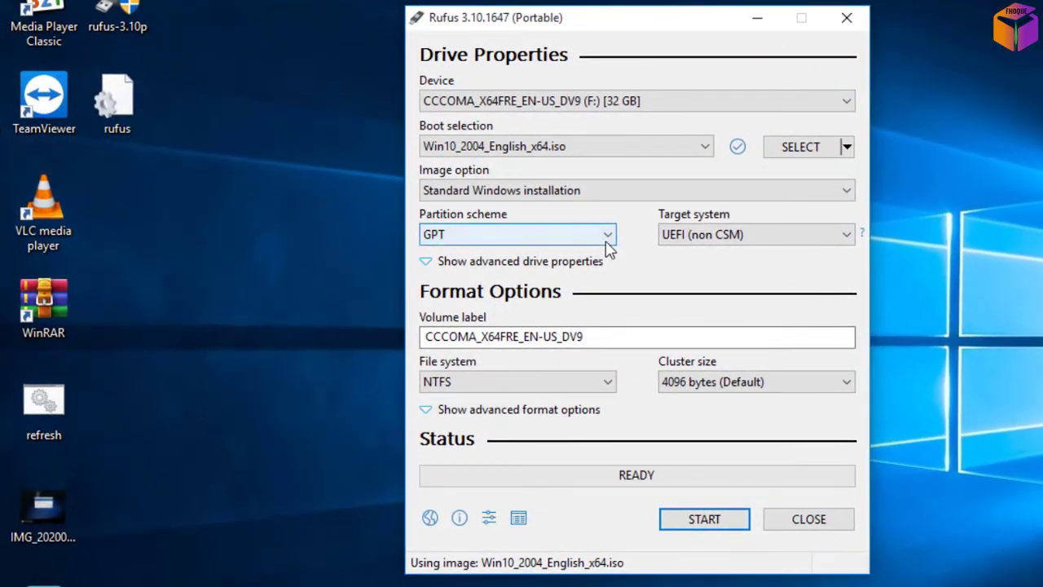
# Step: Switch the Rufus partition scheme from GPT to MBR and start writing
pyautogui.click(606, 235)
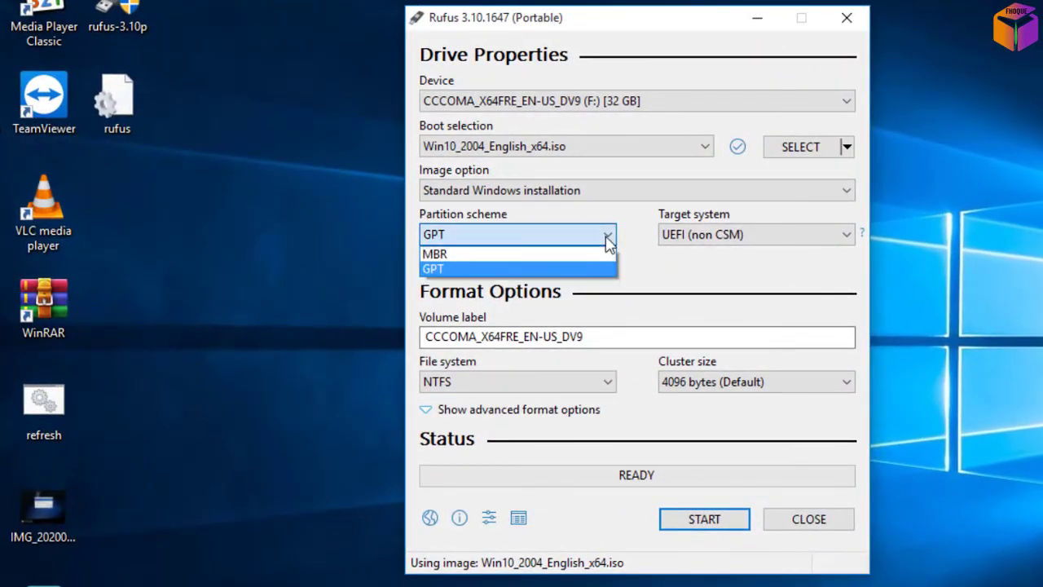
pyautogui.click(482, 256)
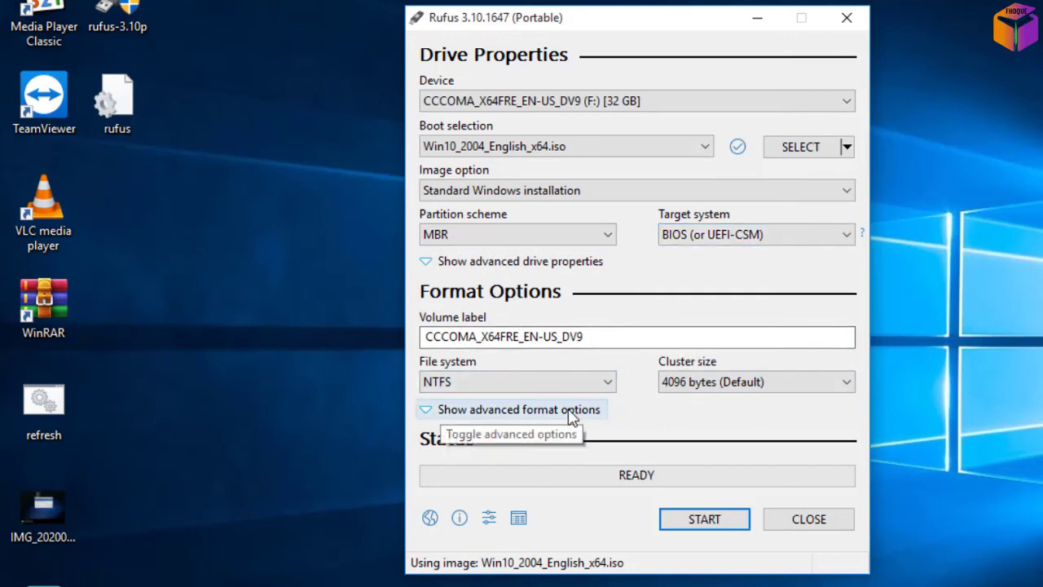
pyautogui.click(702, 520)
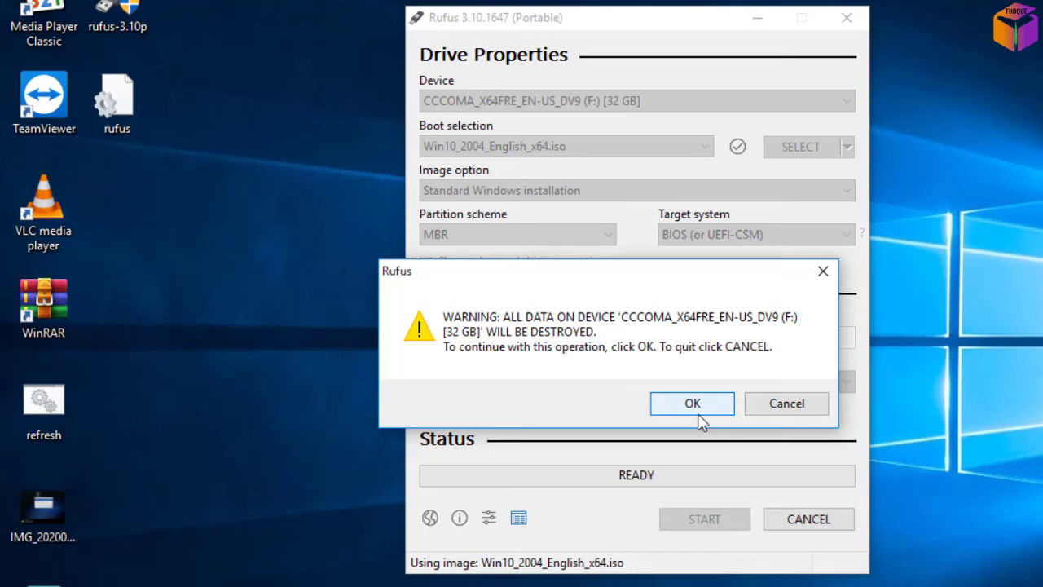
# Step: Accept the data-destruction warning so Windows 10 files start copying to the 32 GB drive
pyautogui.click(699, 406)
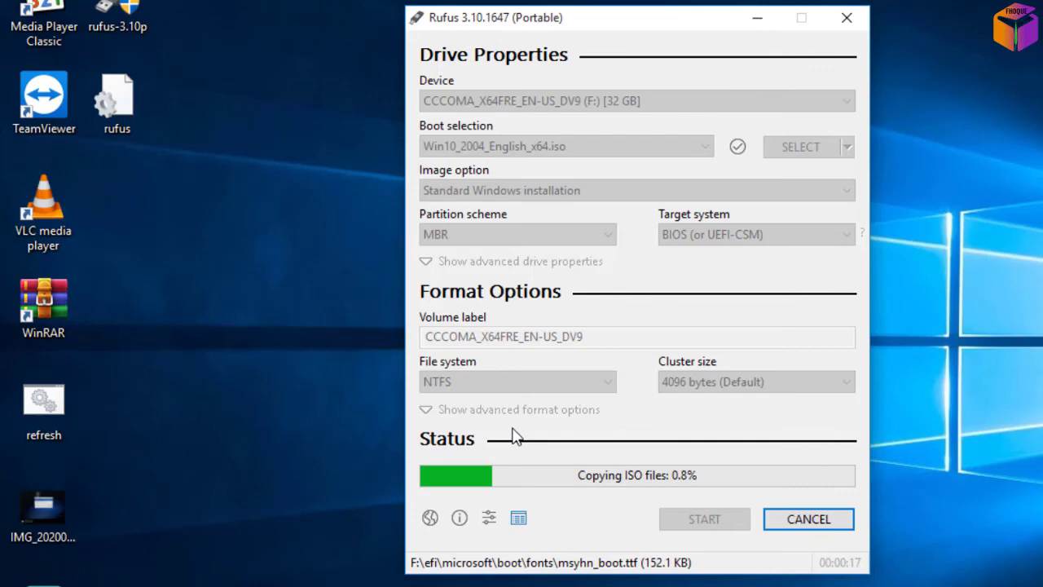